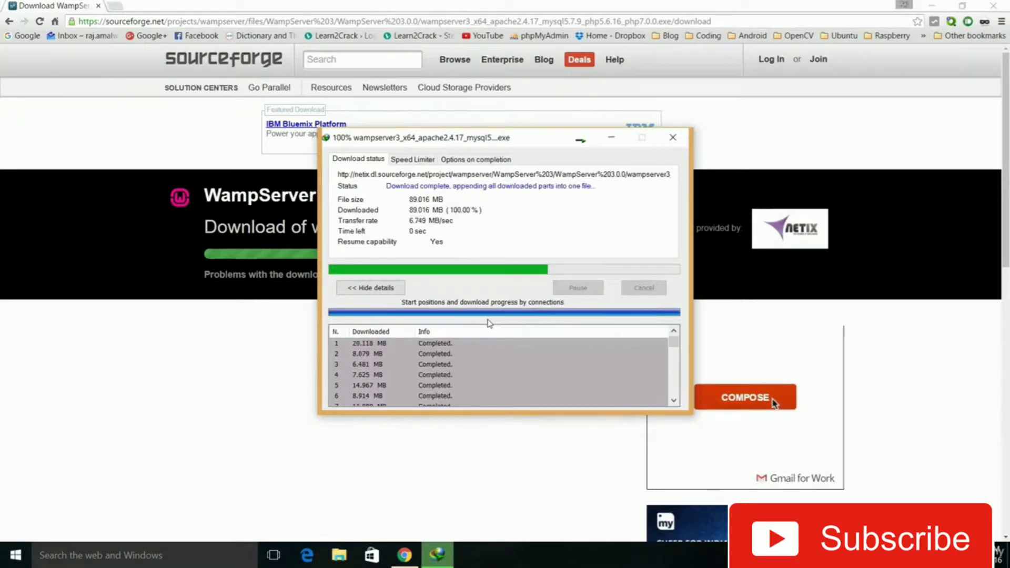
# Run the downloaded WampServer installer, allow it to make changes to the PC, and proceed past the setup wizard's welcome page
pyautogui.click(420, 323)
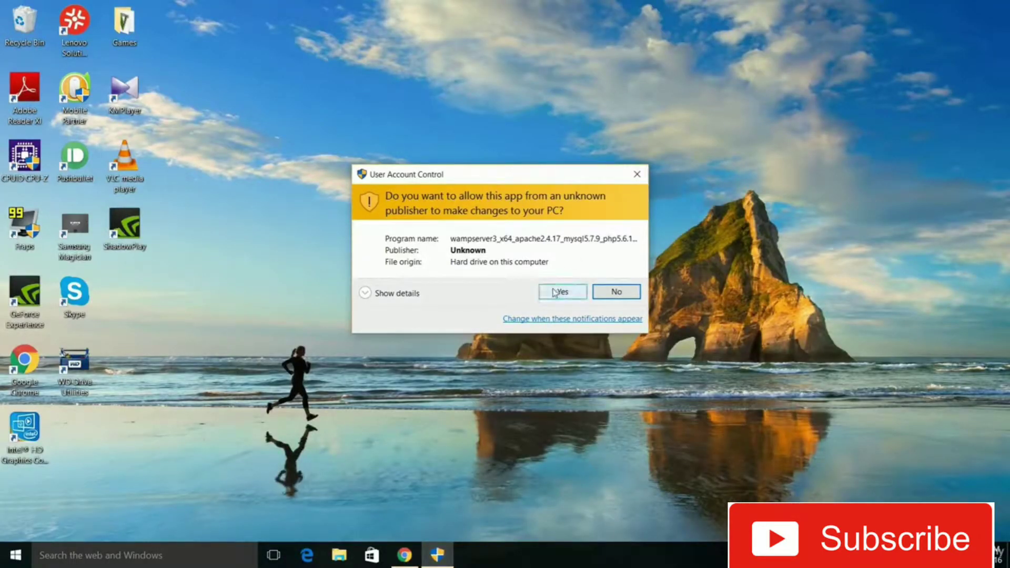
pyautogui.click(557, 293)
pyautogui.click(517, 305)
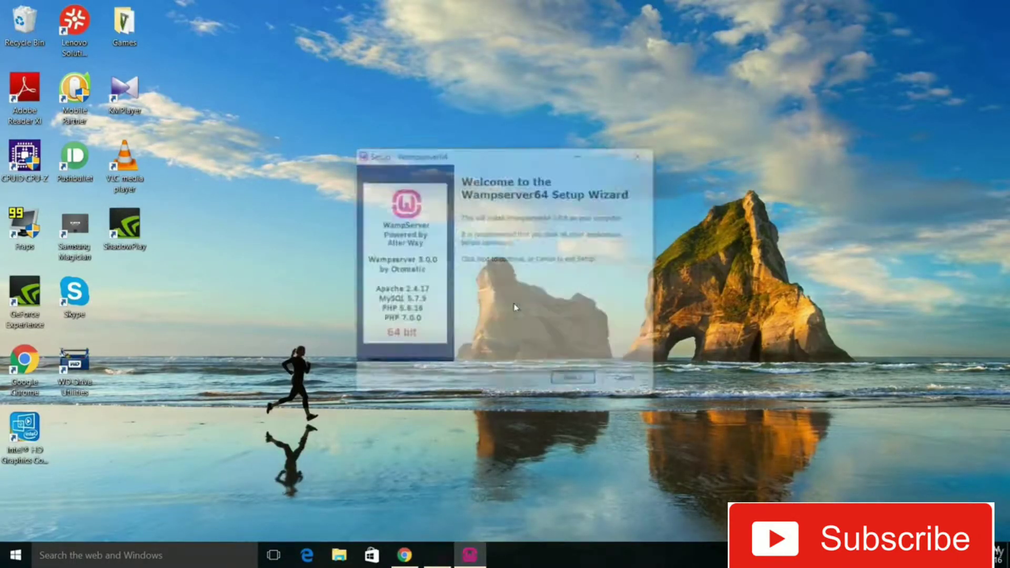
pyautogui.click(569, 381)
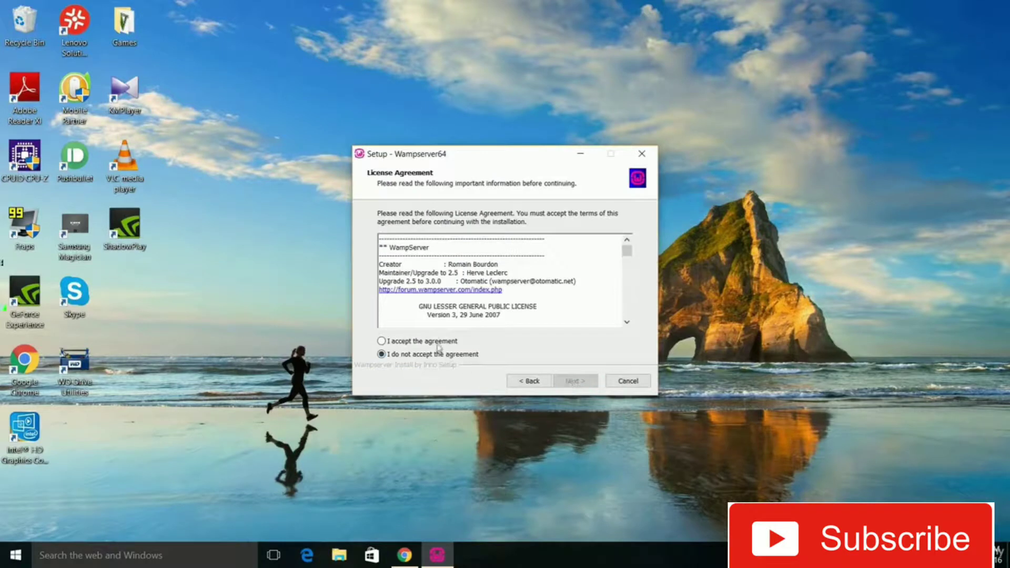
# Accept the license agreement and install Wampserver64 to C:\wamp64 with the default Start Menu folder
pyautogui.click(438, 342)
pyautogui.click(577, 384)
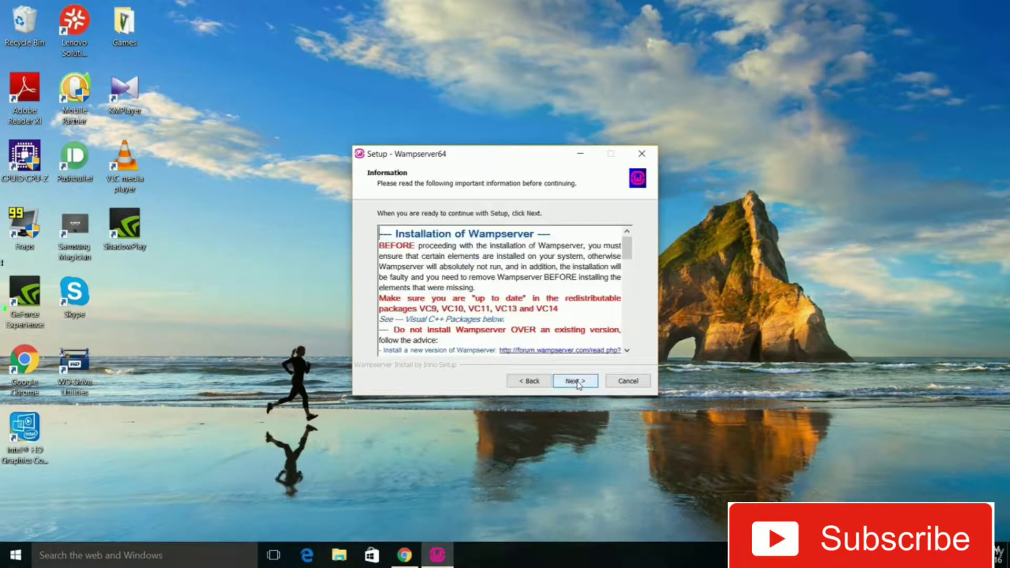
pyautogui.click(578, 383)
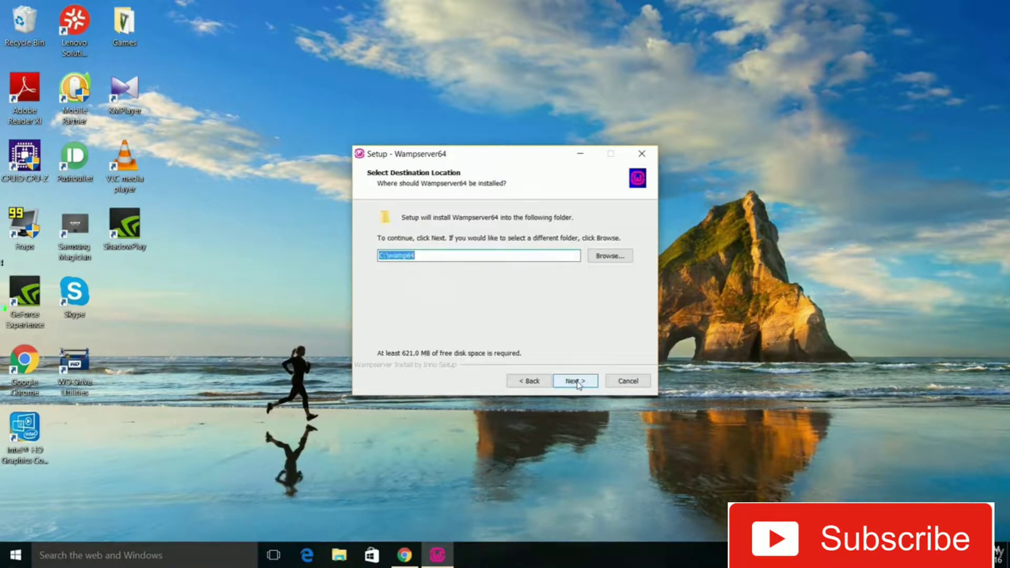
pyautogui.click(577, 383)
pyautogui.click(577, 383)
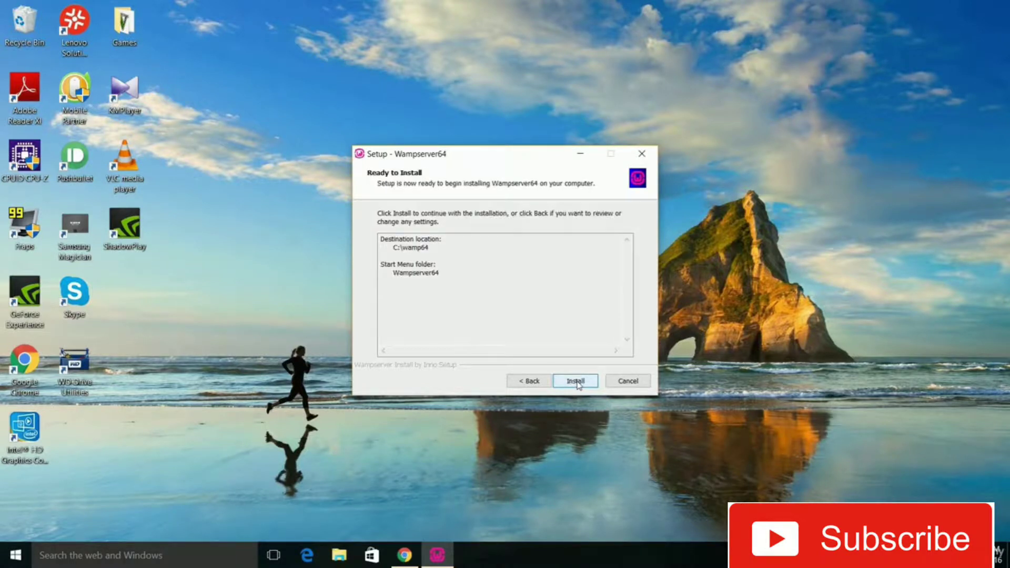
pyautogui.click(577, 382)
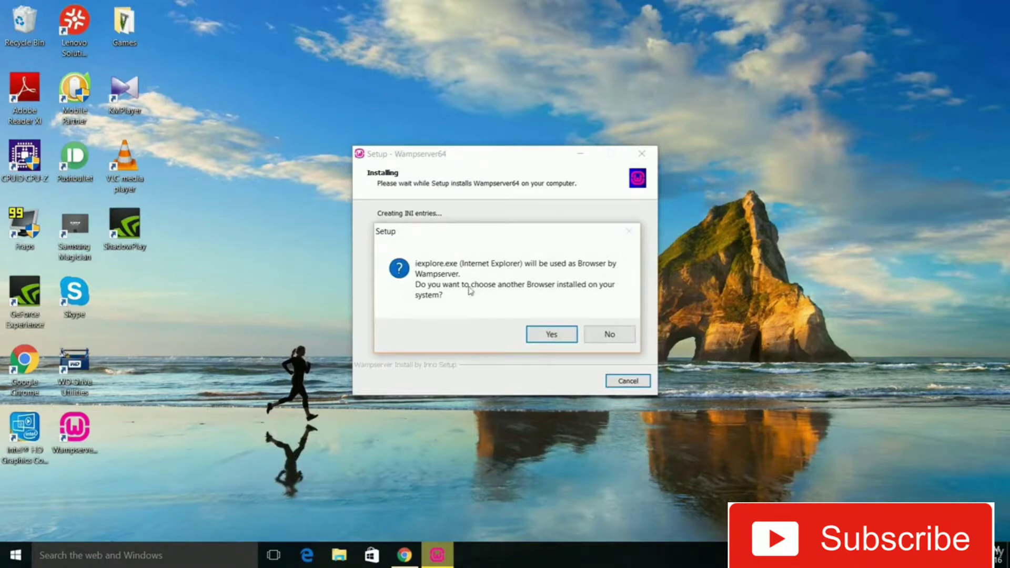
# Keep Internet Explorer as the browser and Notepad as the text editor for Wampserver, and finish the setup wizard
pyautogui.click(605, 335)
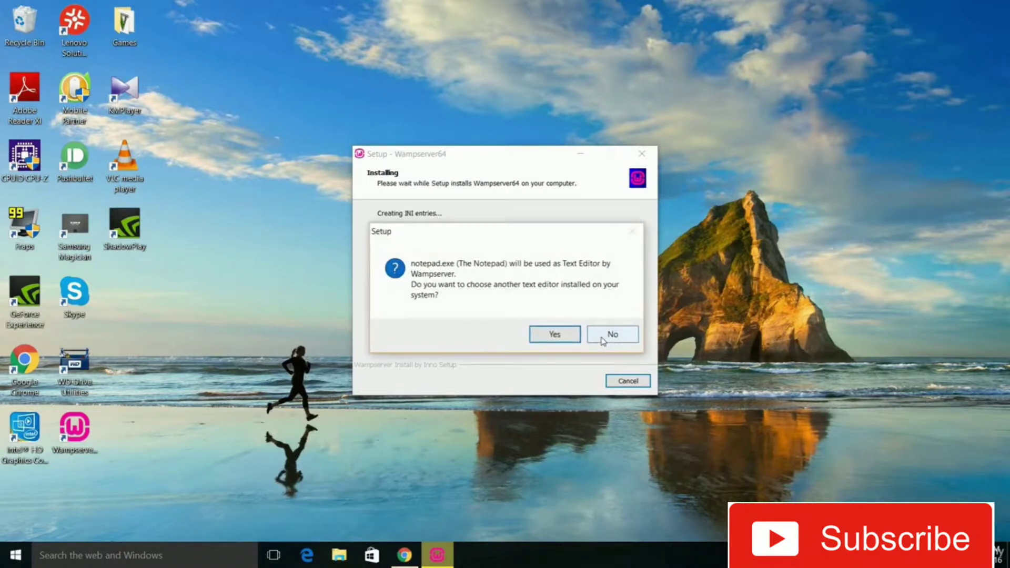
pyautogui.click(605, 336)
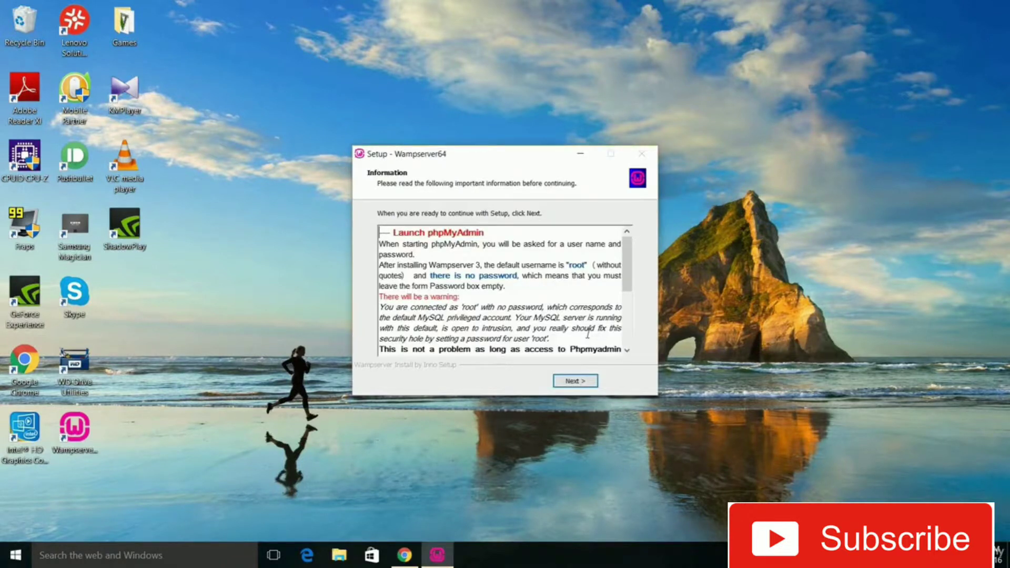
pyautogui.click(576, 381)
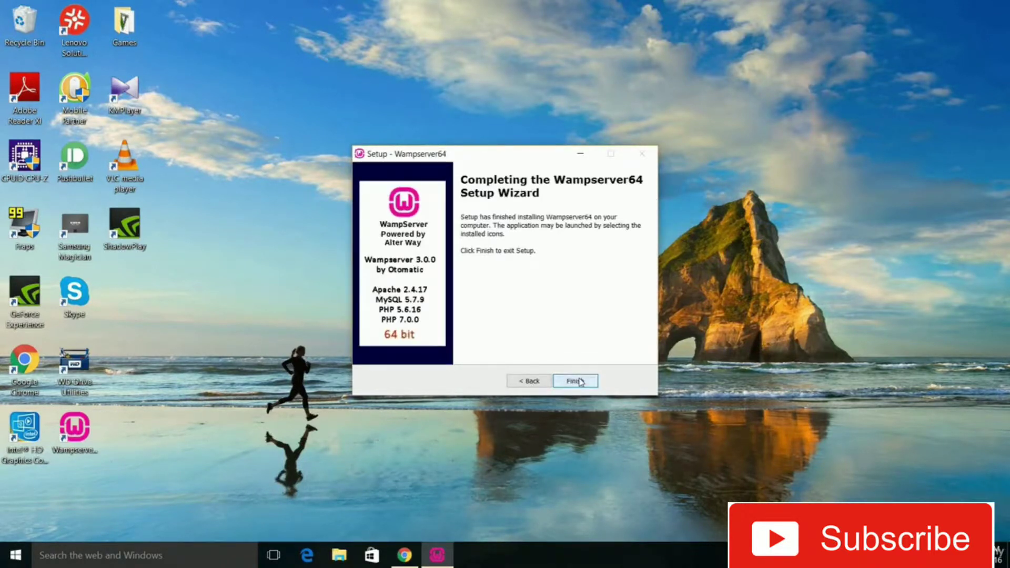
pyautogui.click(580, 383)
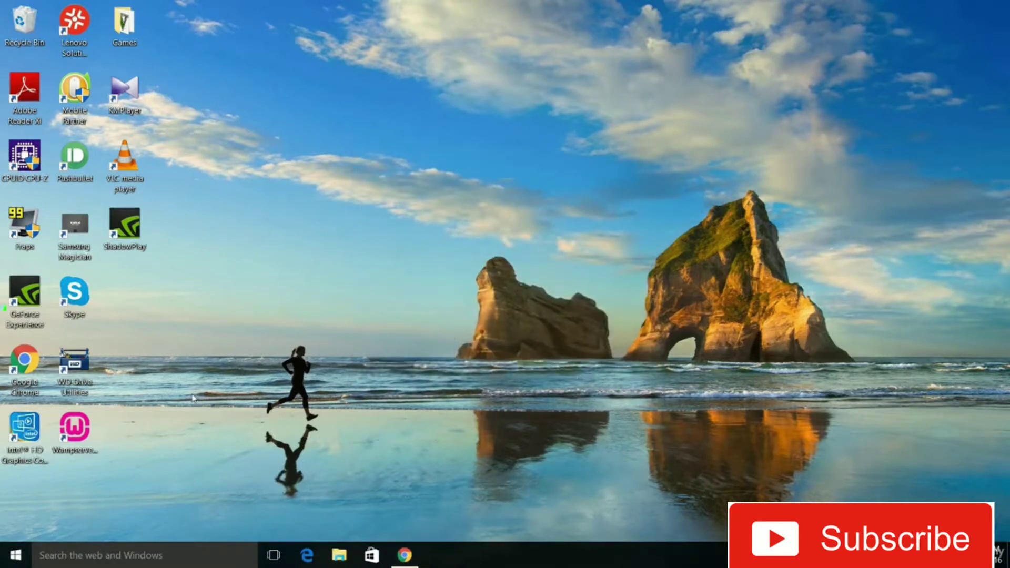
# Launch Wampserver64 from the desktop with permission to make changes, and check its quick admin menu
pyautogui.doubleClick(72, 441)
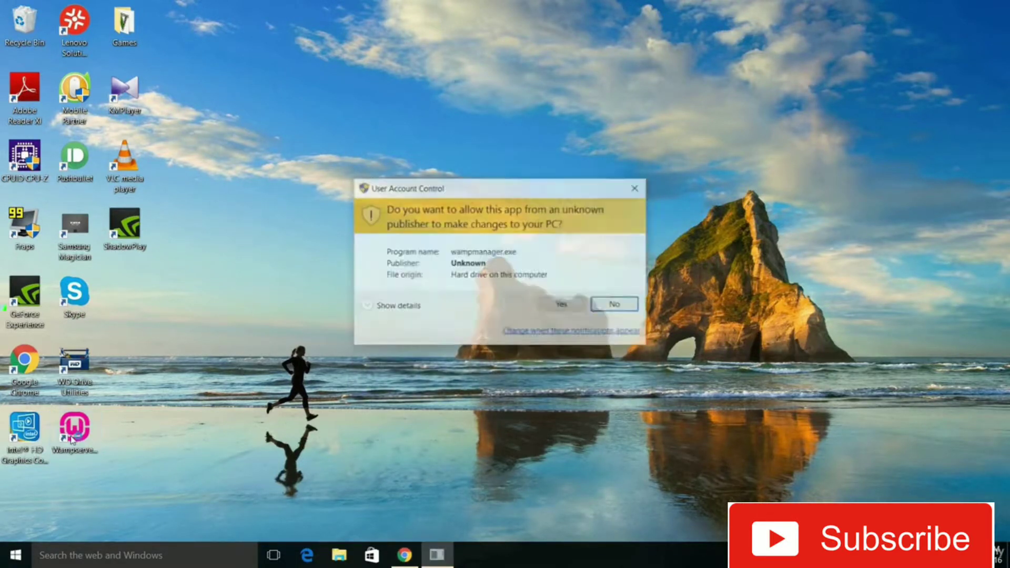
pyautogui.click(561, 305)
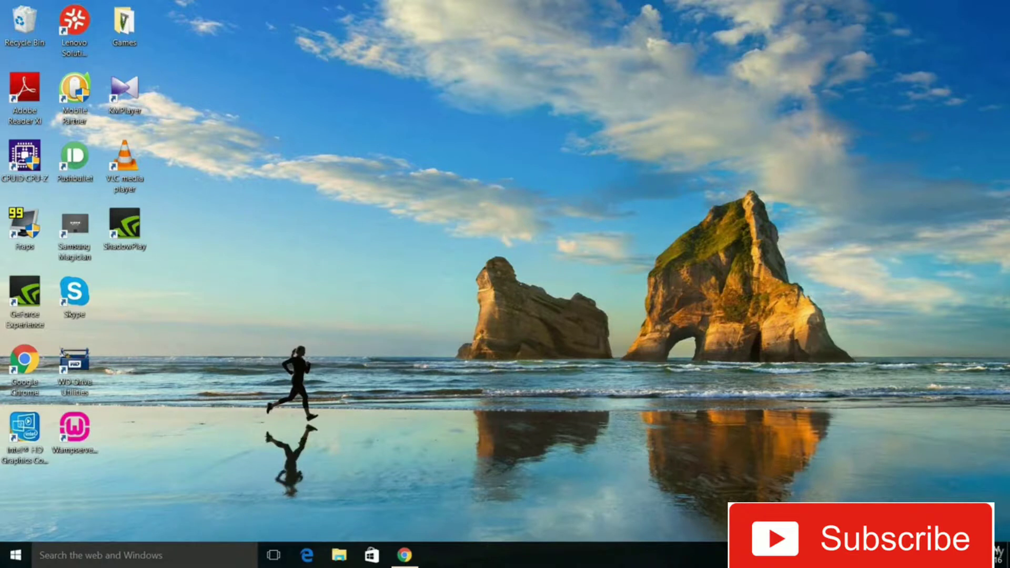
pyautogui.click(894, 555)
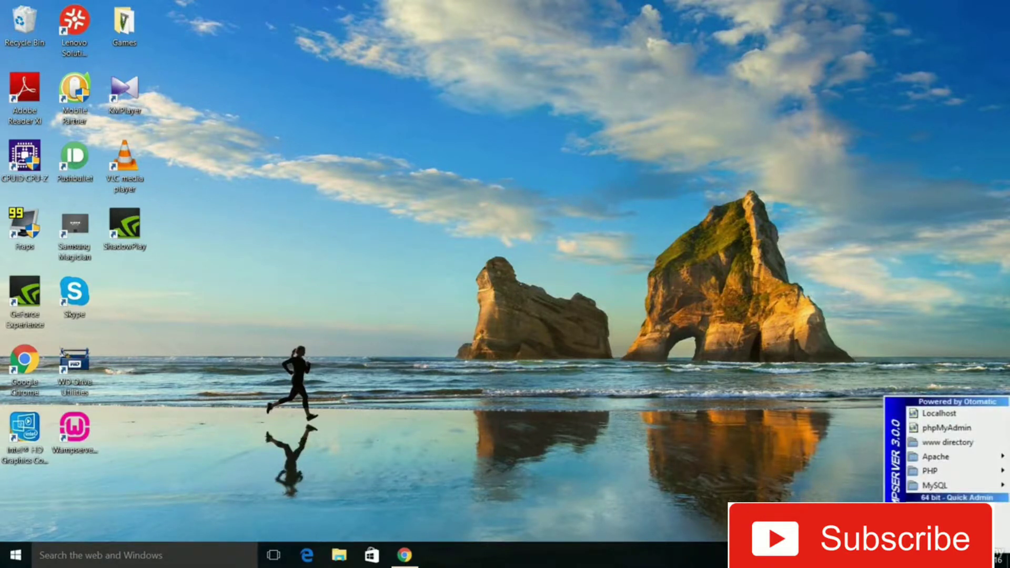
pyautogui.click(615, 448)
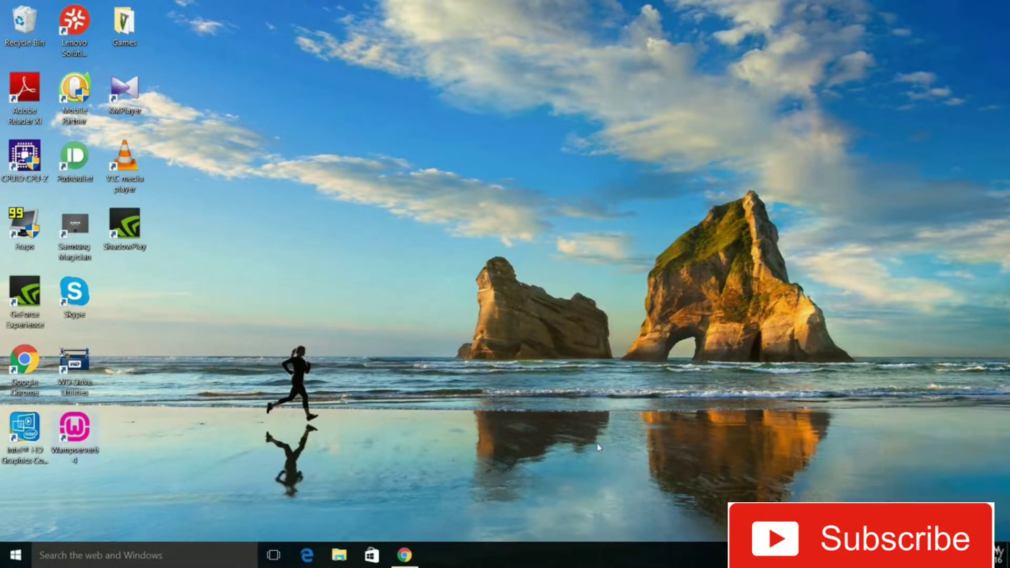
# Switch to Chrome and load the WampServer homepage at 127.0.0.1
pyautogui.click(405, 555)
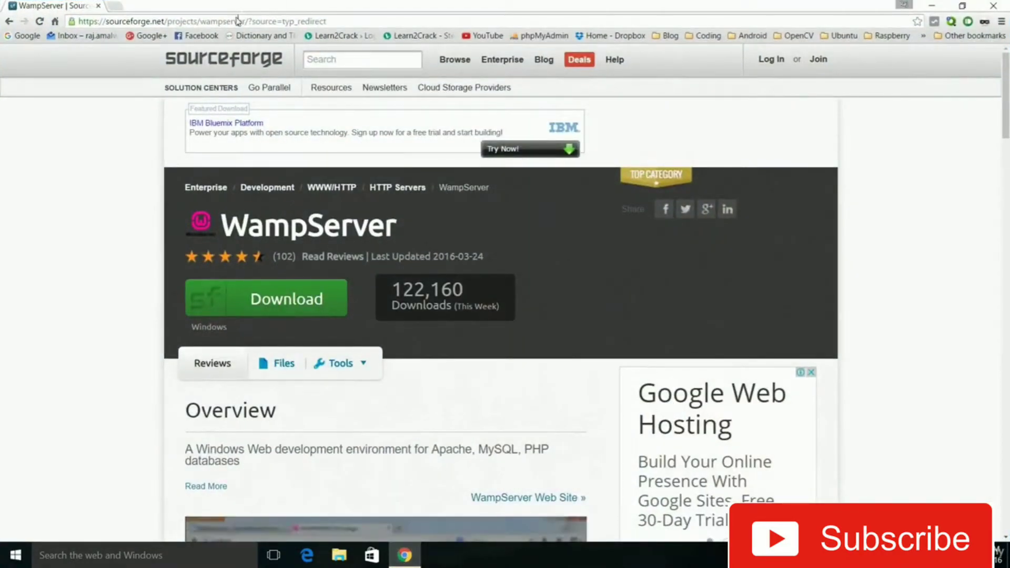
pyautogui.click(236, 21)
pyautogui.write('12')
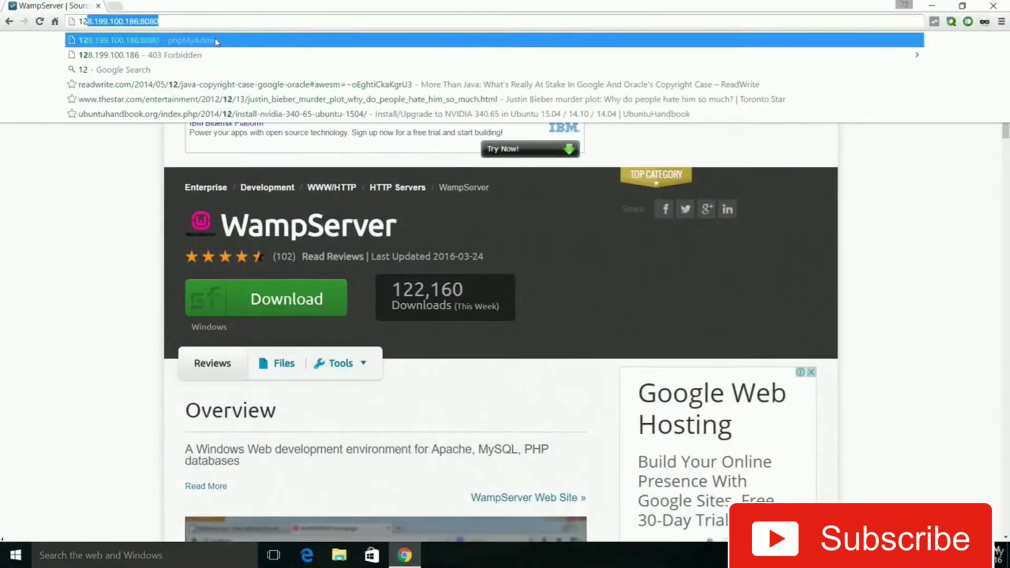
pyautogui.write('7.0.0.1')
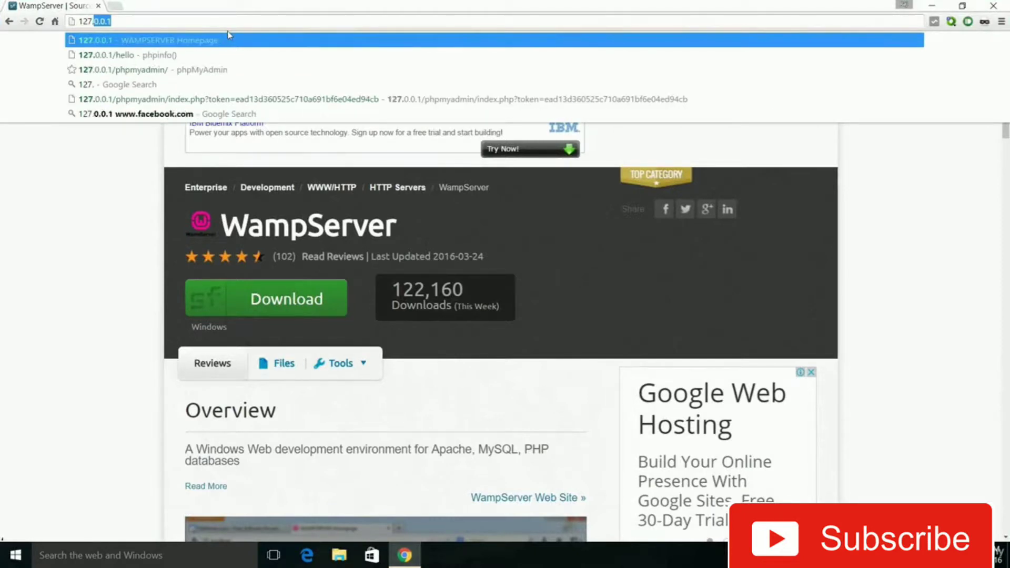
pyautogui.click(213, 40)
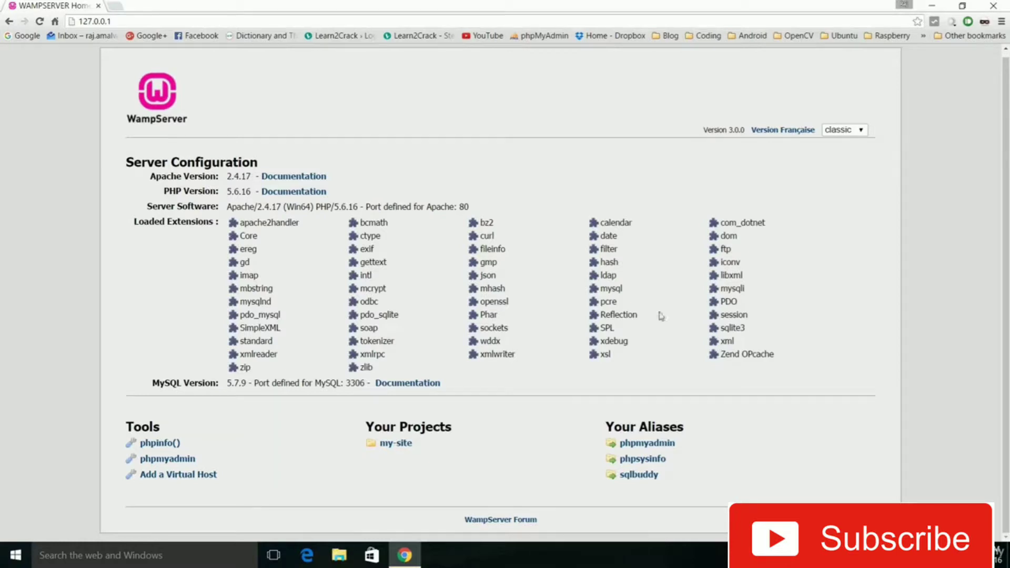
# Open the phpmyadmin alias from the WampServer homepage in a new browser tab and switch to it
pyautogui.rightClick(656, 445)
pyautogui.click(702, 317)
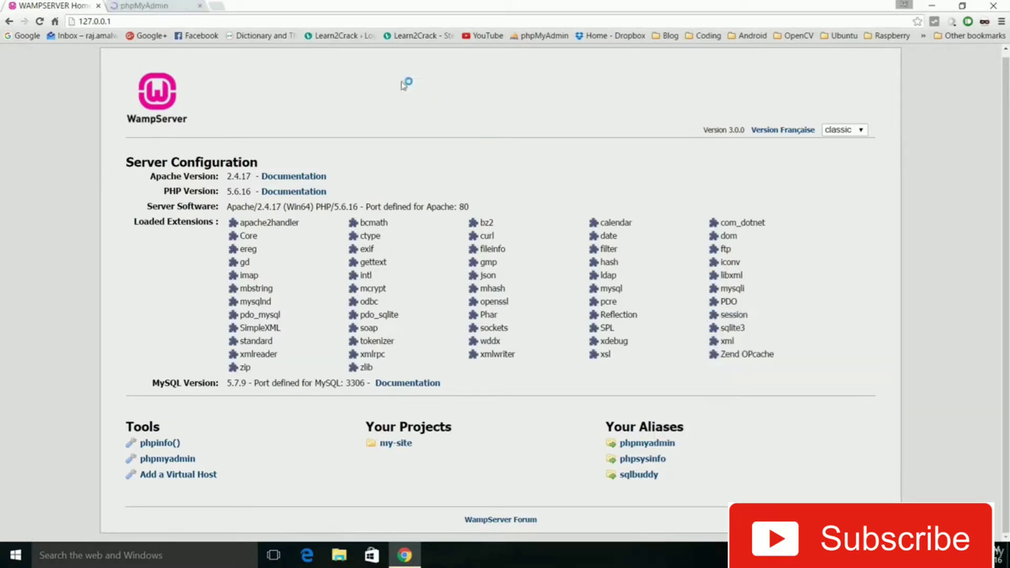
pyautogui.click(162, 5)
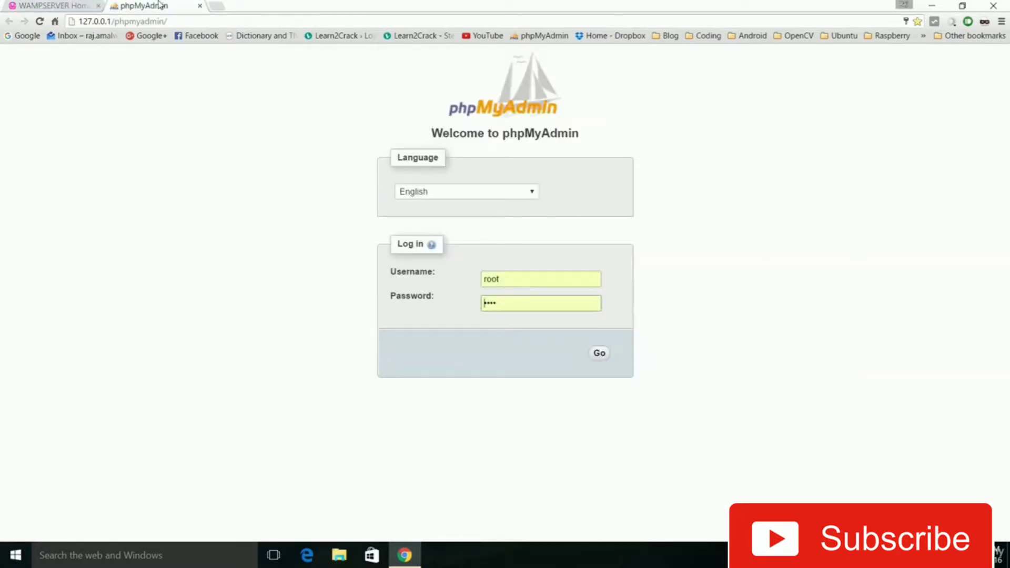
# Log in to phpMyAdmin as root with the password field cleared, and log out again
pyautogui.click(530, 303)
pyautogui.moveTo(530, 303); pyautogui.dragTo(464, 302)
pyautogui.press('BackSpace')
pyautogui.click(600, 353)
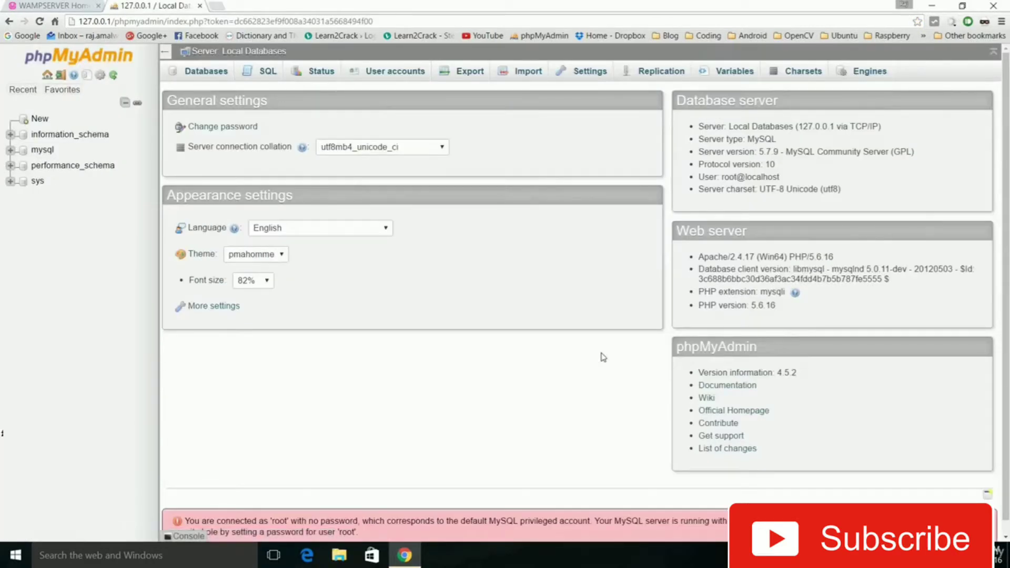
pyautogui.click(61, 78)
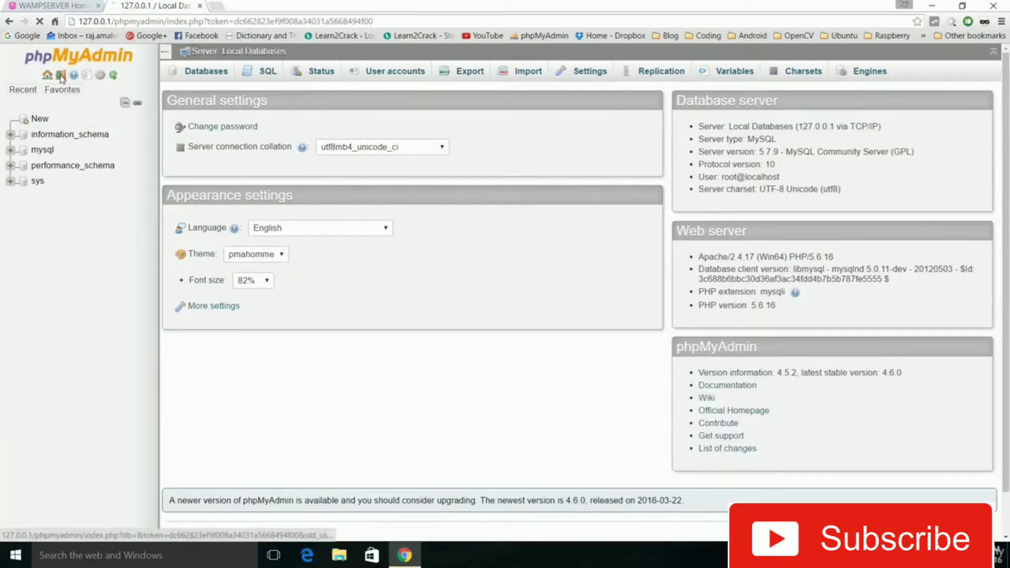
# Examine the phpinfo() page linked from the WampServer homepage, and return to the homepage
pyautogui.click(61, 5)
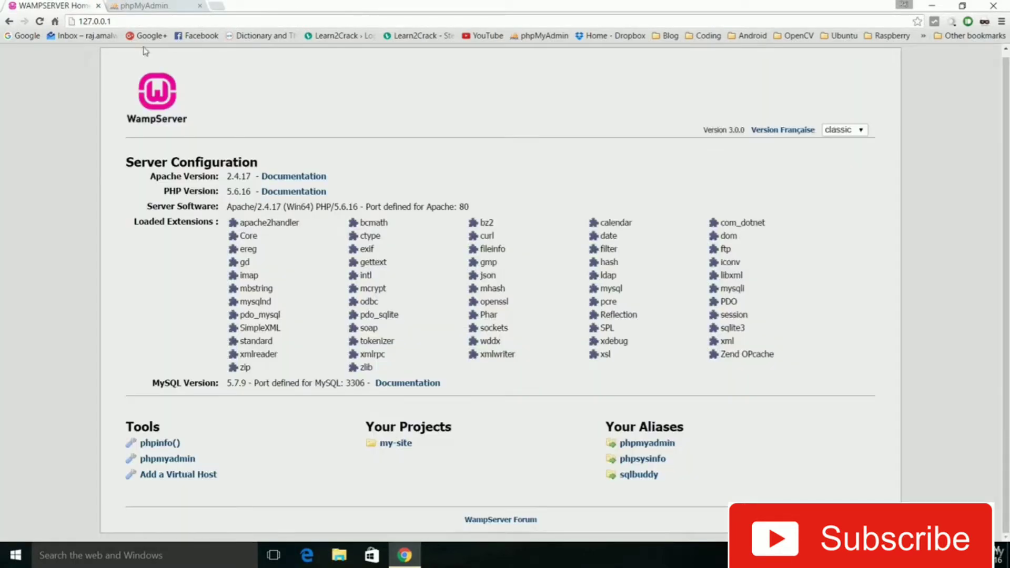
pyautogui.click(167, 443)
pyautogui.scroll(-15, 432, 251)
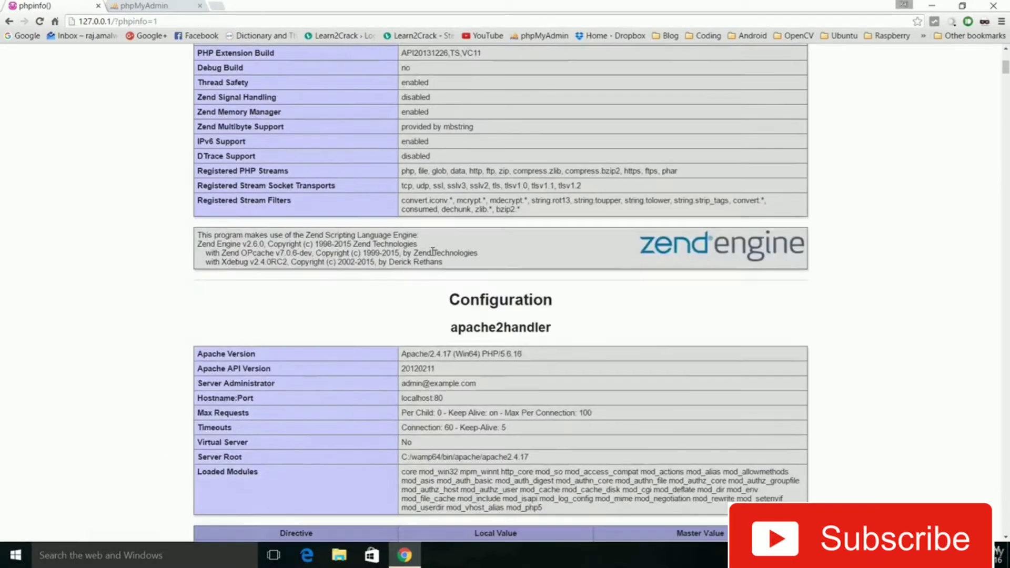
pyautogui.scroll(15, 432, 253)
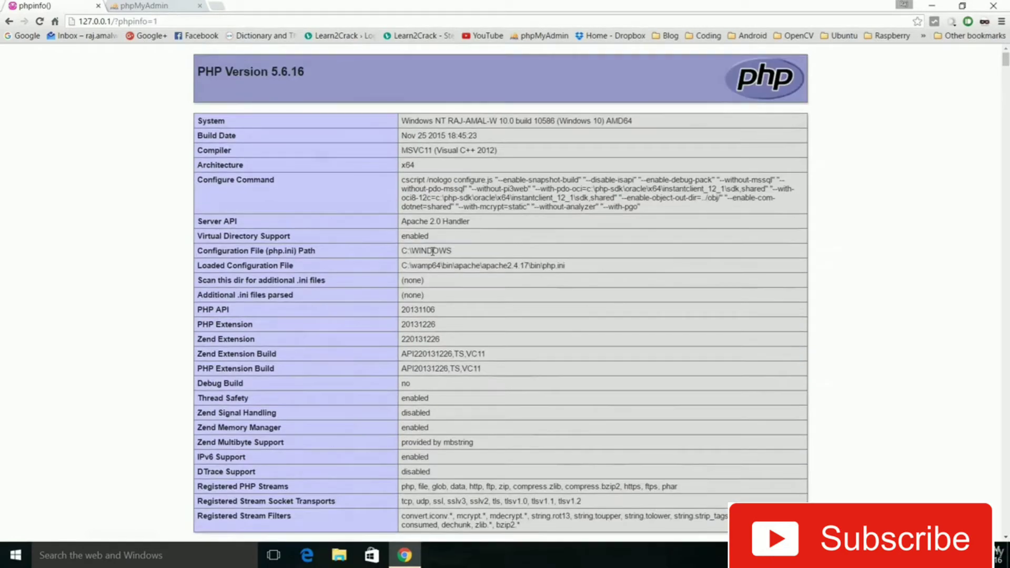
pyautogui.hotkey('alt', 'Left')
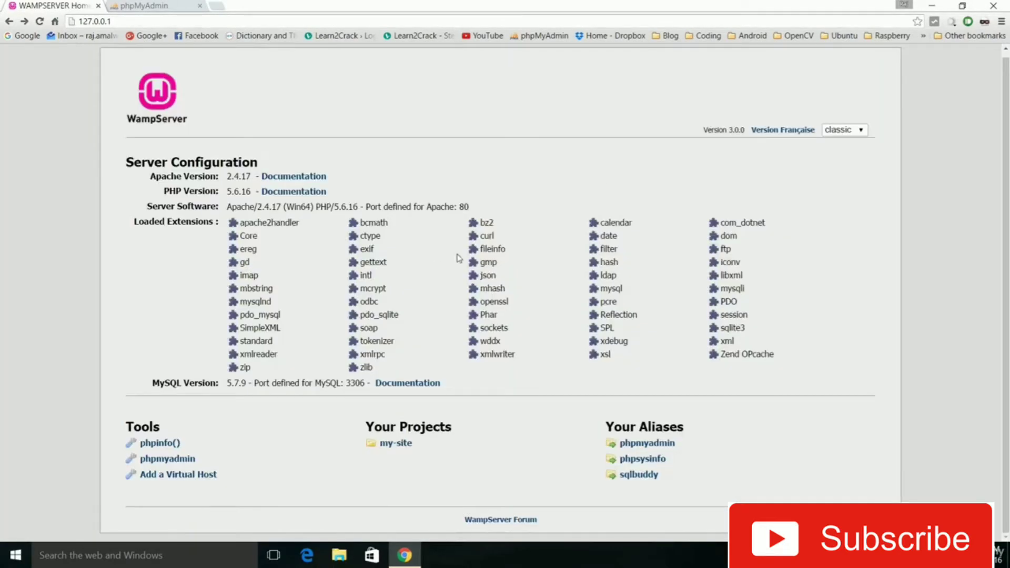
# Minimize the browser and open the folder C:\wamp64\www in File Explorer
pyautogui.click(934, 5)
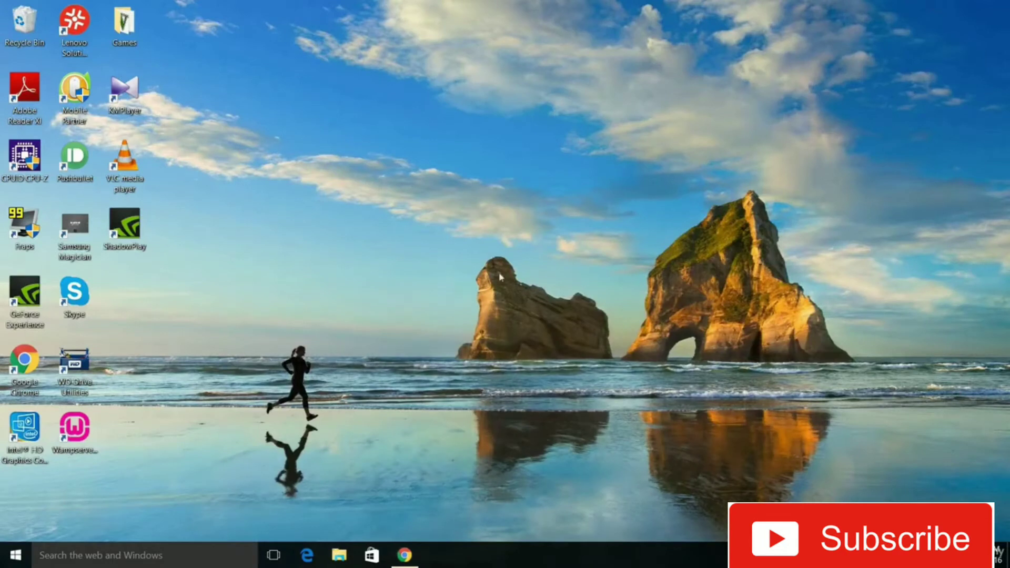
pyautogui.click(340, 557)
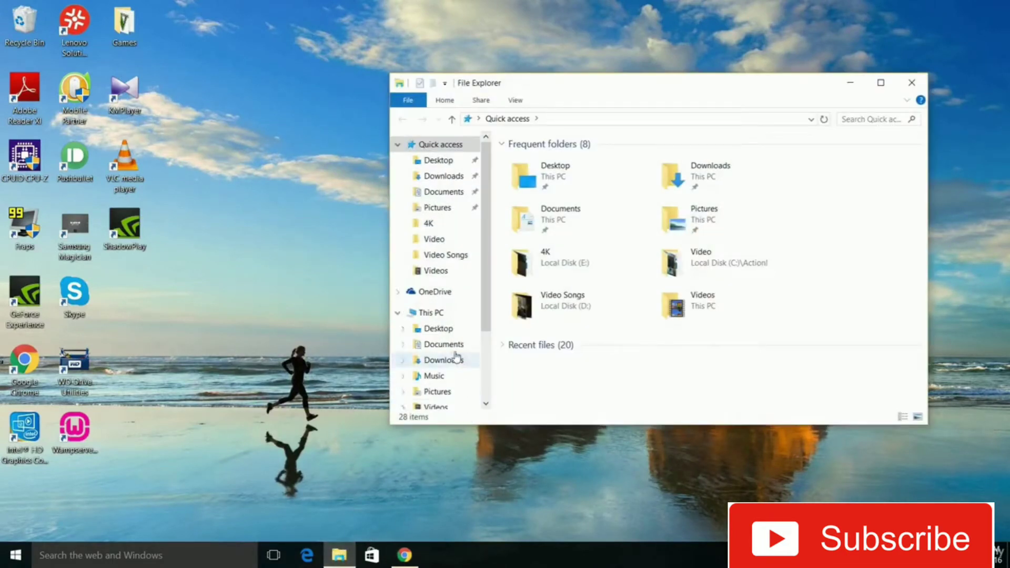
pyautogui.click(459, 317)
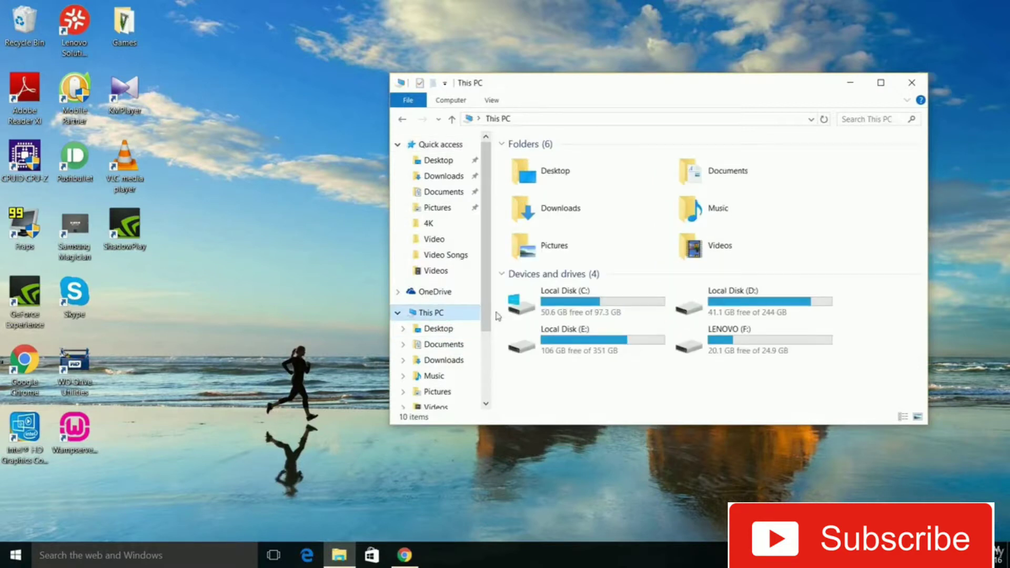
pyautogui.doubleClick(579, 297)
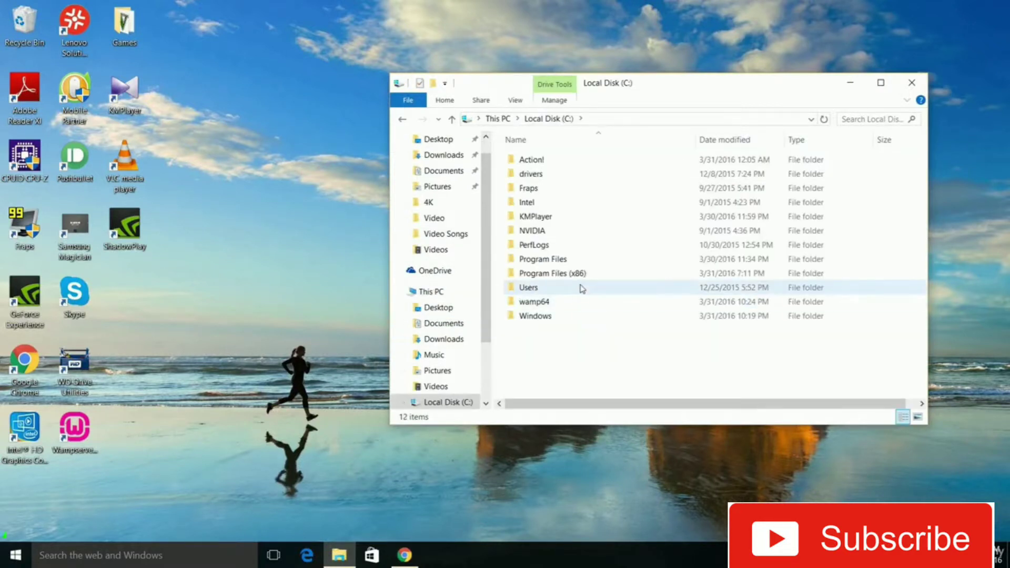
pyautogui.doubleClick(571, 301)
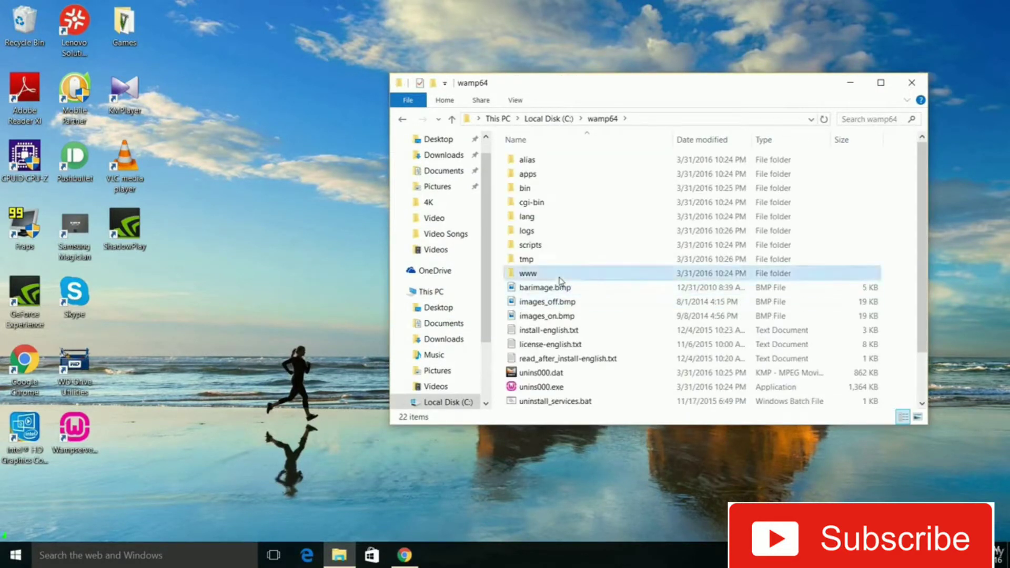
pyautogui.doubleClick(561, 281)
# Create a folder named hello in the www directory and open it
pyautogui.rightClick(561, 281)
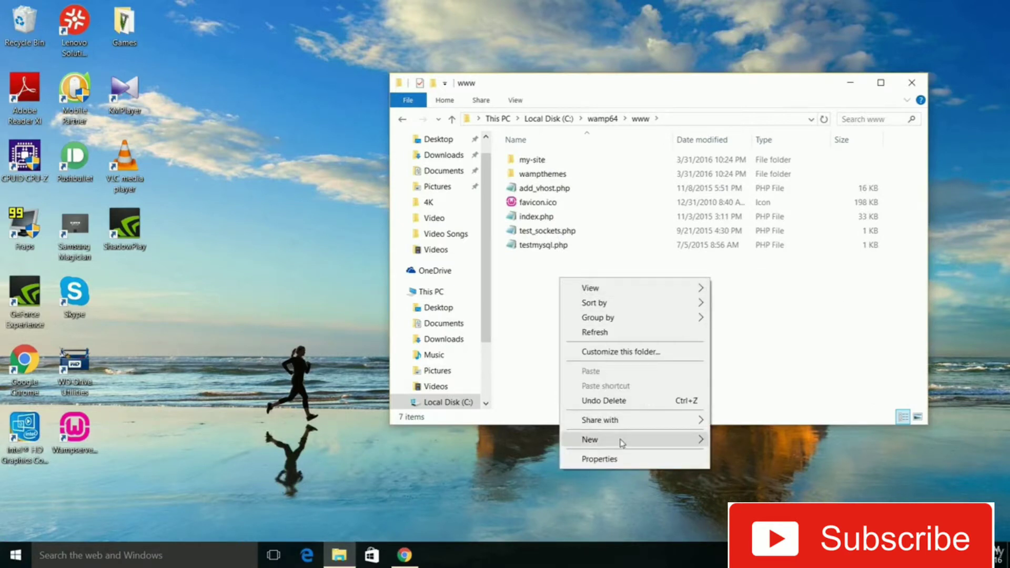
pyautogui.moveTo(630, 444)
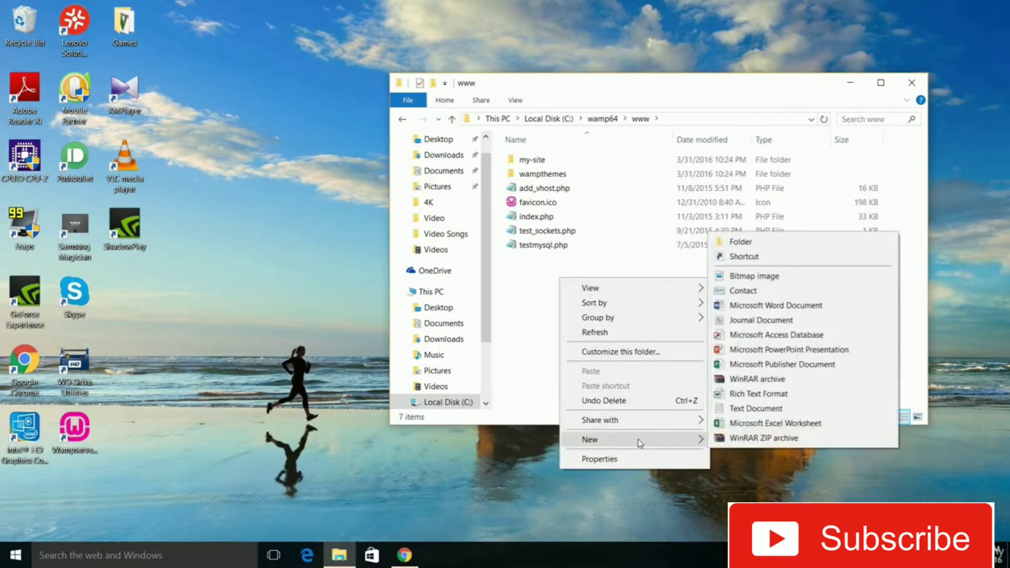
pyautogui.click(750, 238)
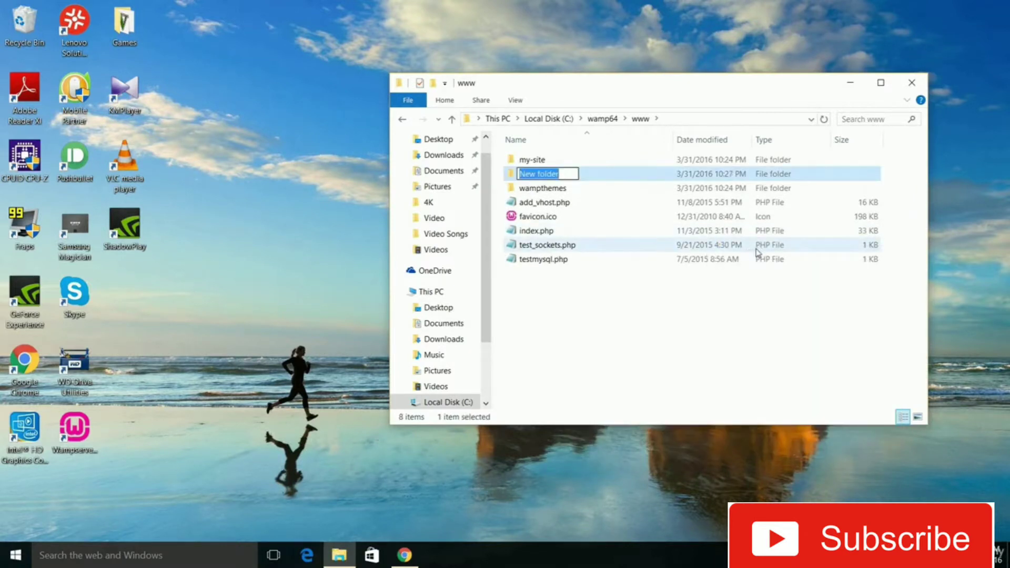
pyautogui.write('hello')
pyautogui.press('Return')
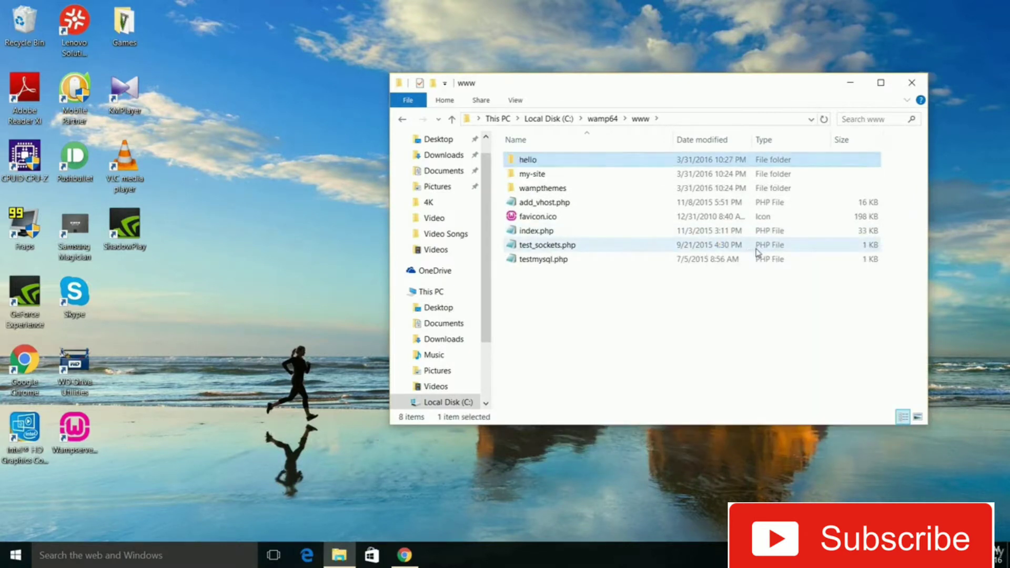
pyautogui.press('Return')
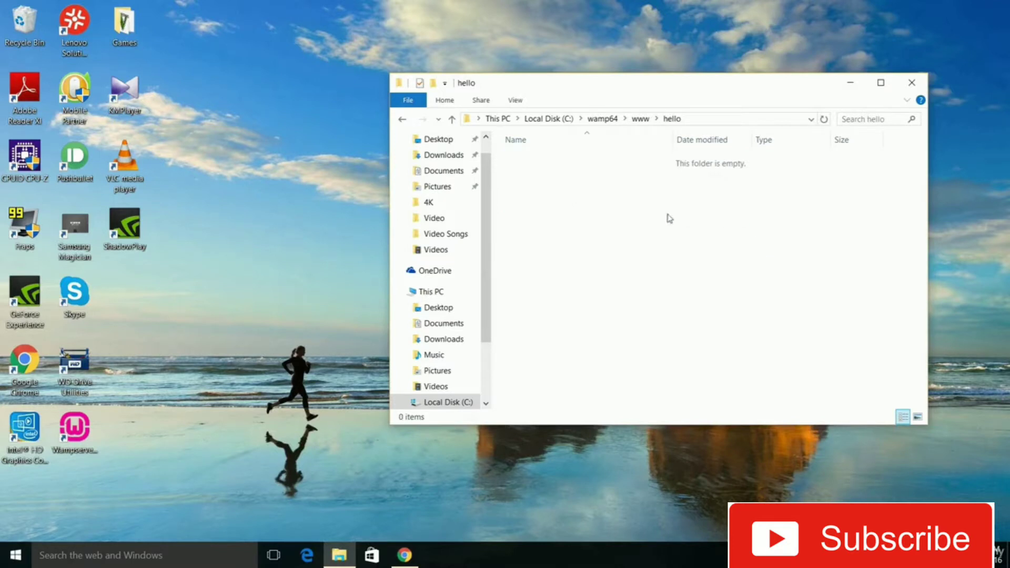
# Create a text document in the hello folder and name it index.php, accepting the extension change
pyautogui.rightClick(610, 213)
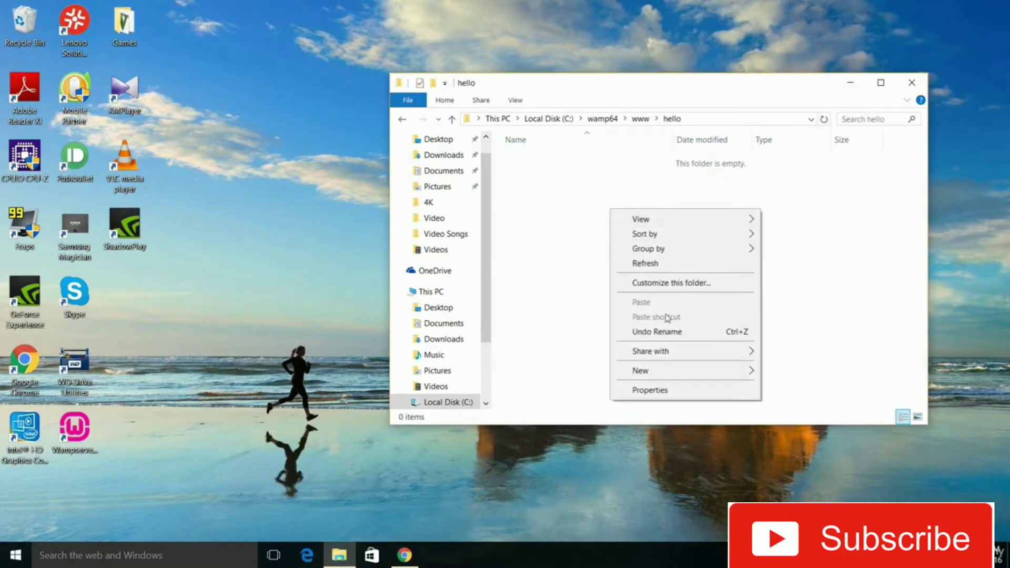
pyautogui.moveTo(710, 369)
pyautogui.click(791, 341)
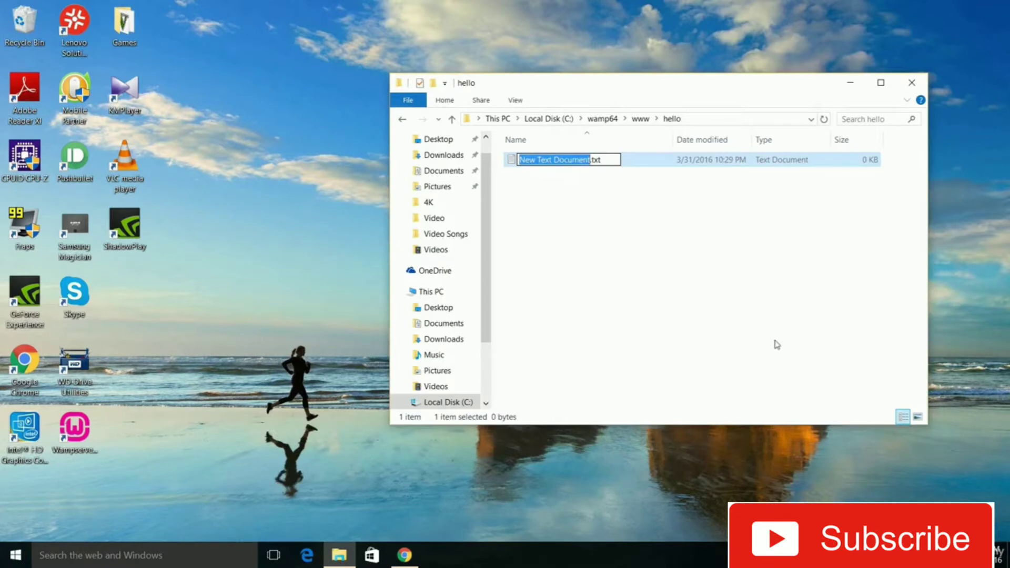
pyautogui.press('Right')
pyautogui.press('Right')
pyautogui.press('Right')
pyautogui.press('Right')
pyautogui.press('Right')
pyautogui.press('BackSpace')
pyautogui.press('BackSpace')
pyautogui.press('BackSpace')
pyautogui.press('BackSpace')
pyautogui.press('BackSpace')
pyautogui.press('BackSpace')
pyautogui.press('BackSpace')
pyautogui.press('BackSpace')
pyautogui.press('BackSpace')
pyautogui.press('BackSpace')
pyautogui.press('BackSpace')
pyautogui.press('BackSpace')
pyautogui.press('BackSpace')
pyautogui.press('BackSpace')
pyautogui.press('BackSpace')
pyautogui.press('BackSpace')
pyautogui.press('BackSpace')
pyautogui.press('BackSpace')
pyautogui.press('BackSpace')
pyautogui.press('BackSpace')
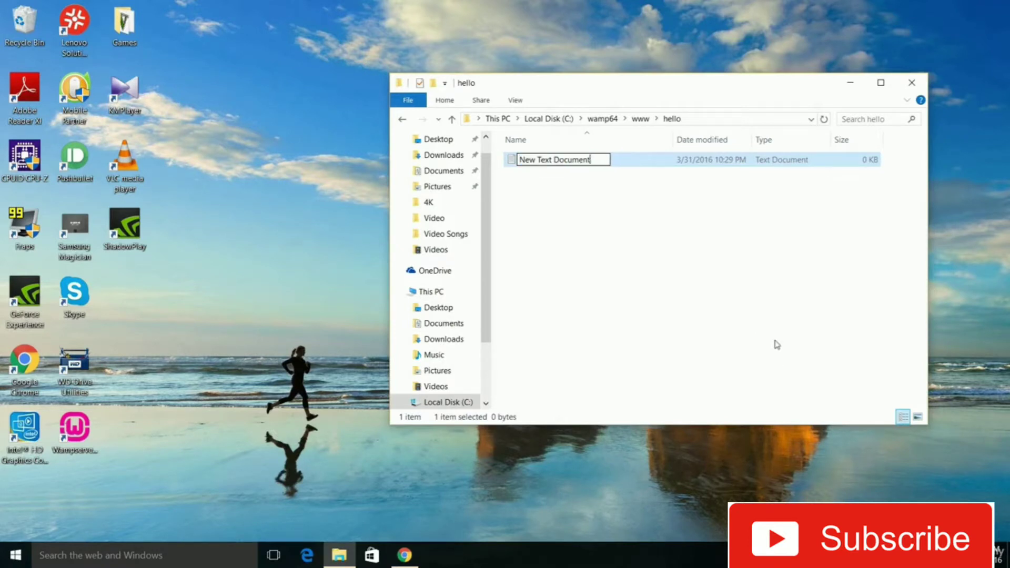
pyautogui.write('in')
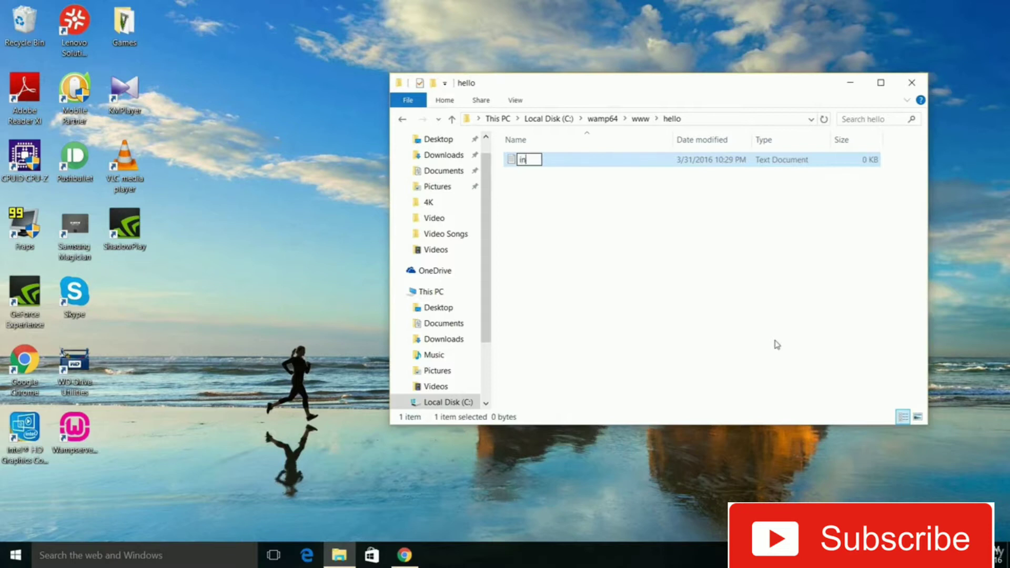
pyautogui.write('dex.php')
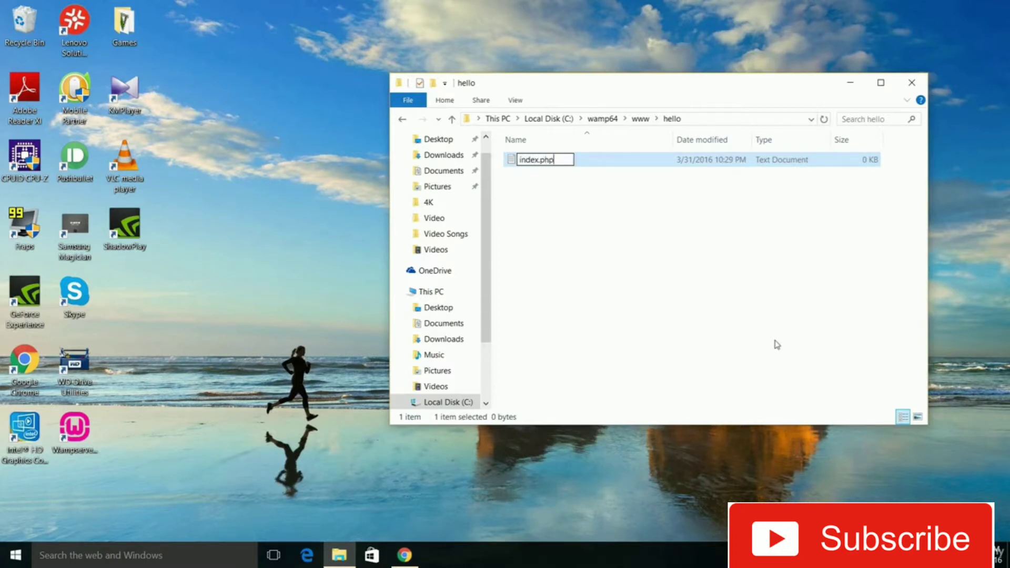
pyautogui.press('Return')
# Open index.php in Notepad and write a PHP script with the opening tag <?php and the call phpinfo();
pyautogui.press('Return')
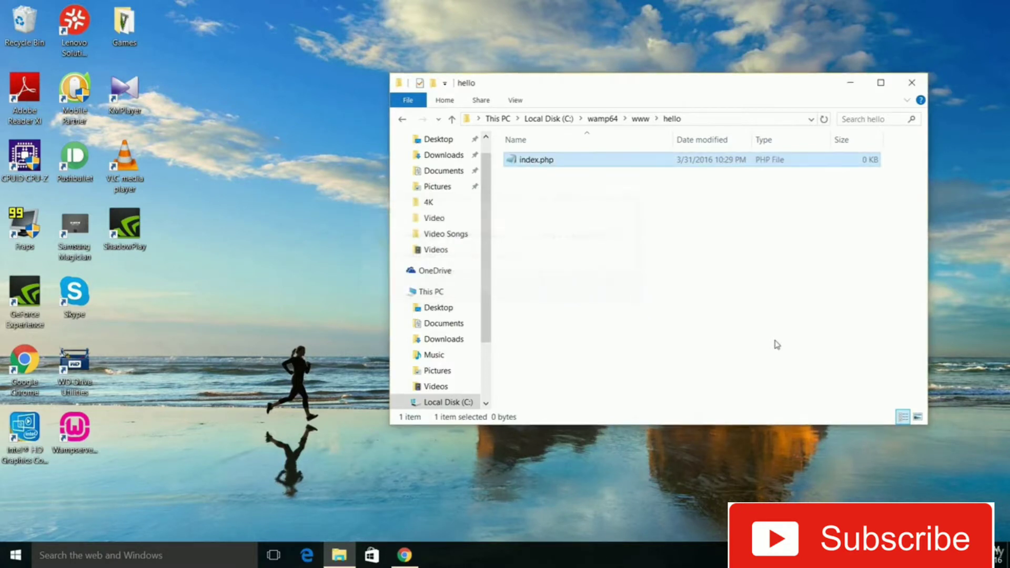
pyautogui.press('Return')
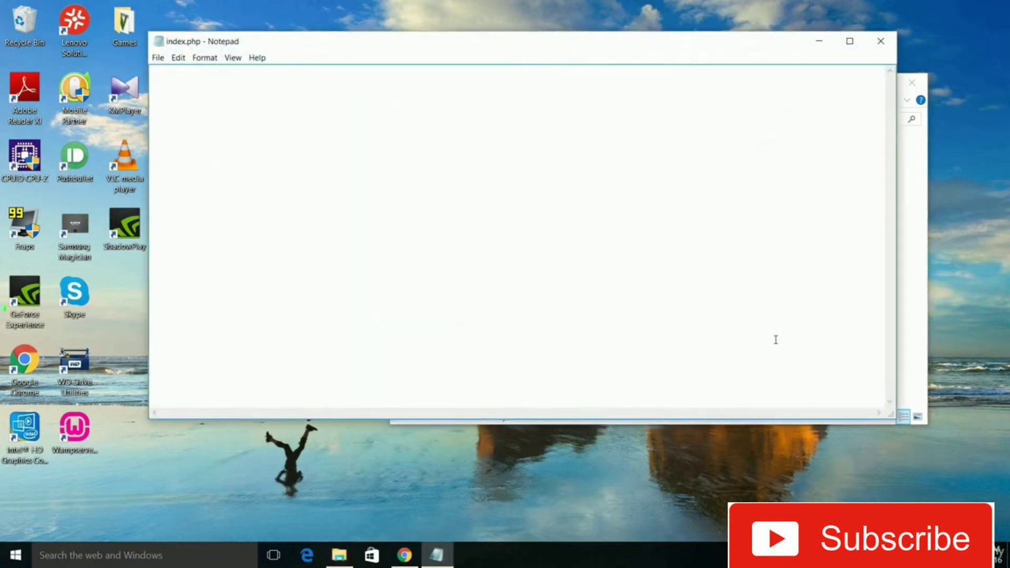
pyautogui.write('<?php')
pyautogui.press('Return')
pyautogui.write('phpinfo();')
# Minimize Notepad and File Explorer, switch to Chrome and load 127.0.0.1/hello
pyautogui.click(819, 41)
pyautogui.click(853, 82)
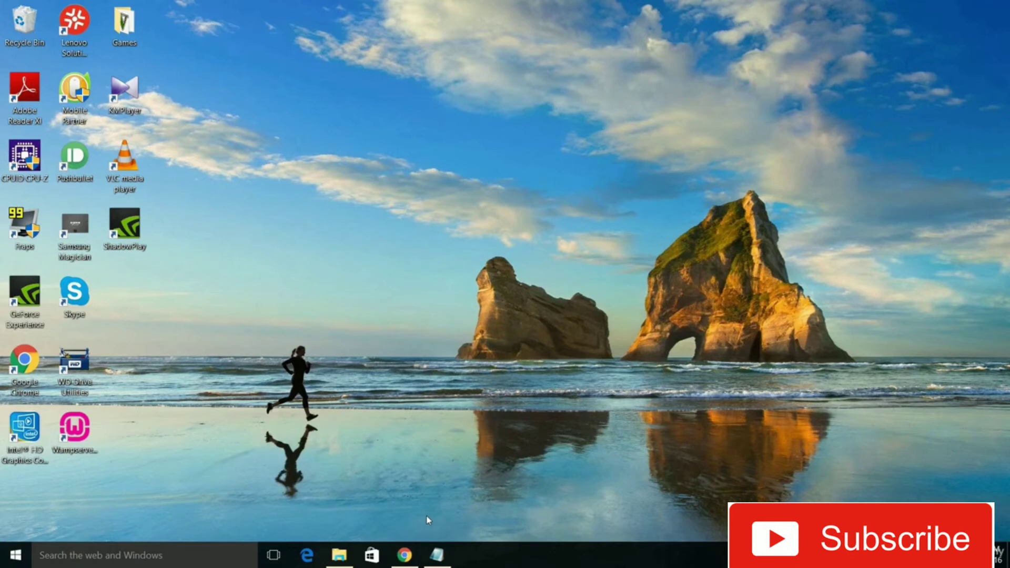
pyautogui.click(413, 561)
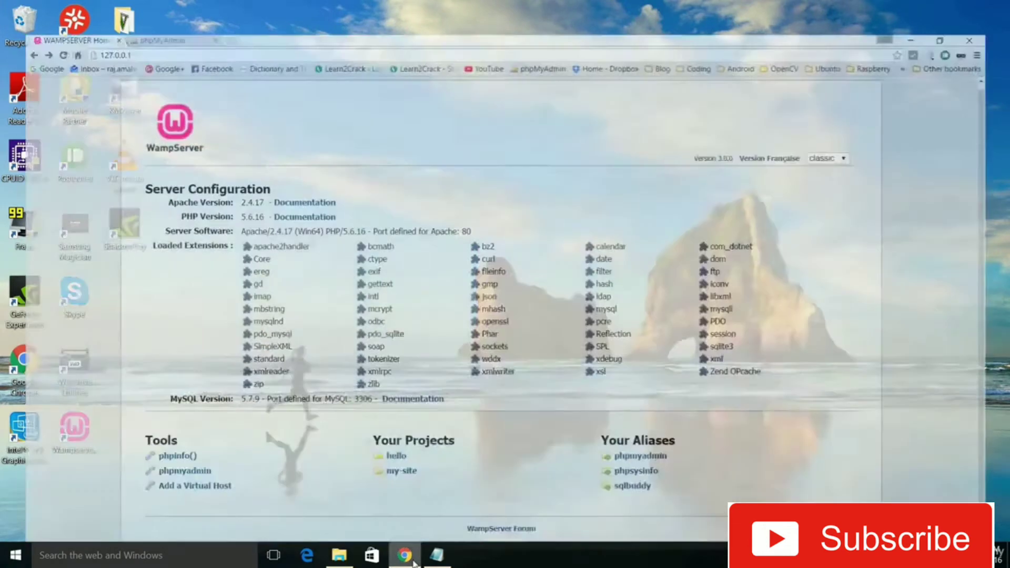
pyautogui.click(181, 21)
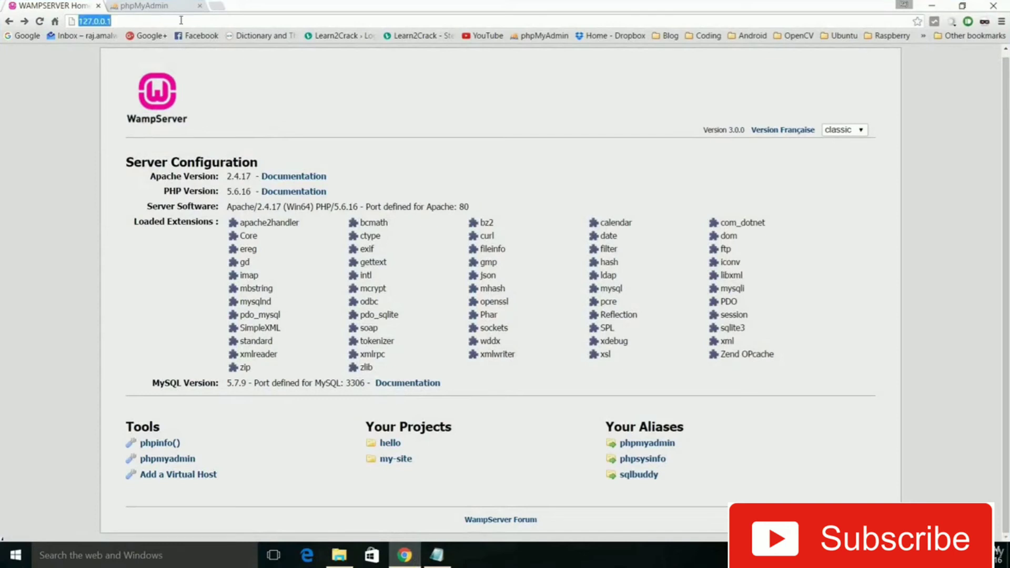
pyautogui.click(181, 20)
pyautogui.write('/')
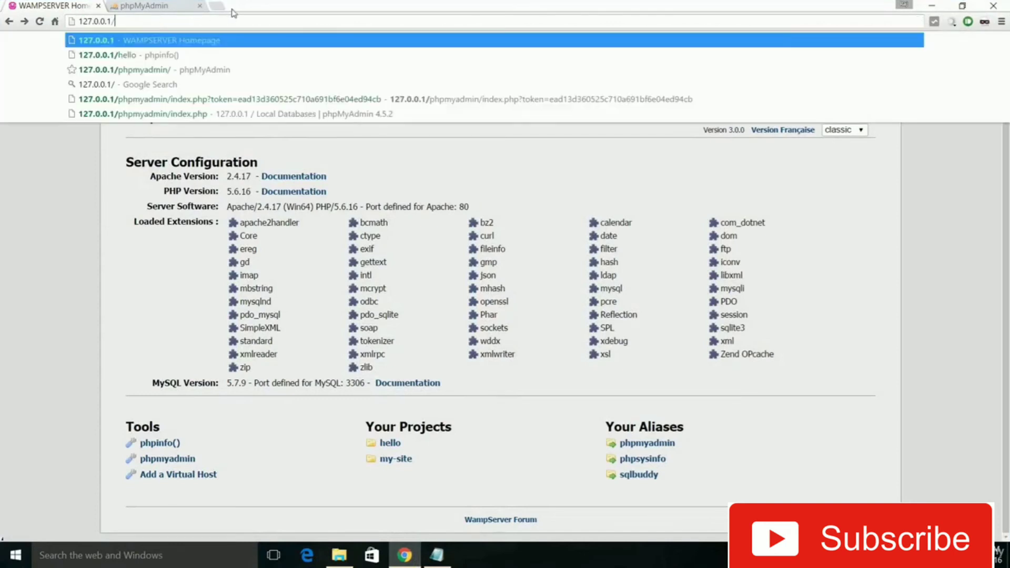
pyautogui.write('hello')
pyautogui.press('Return')
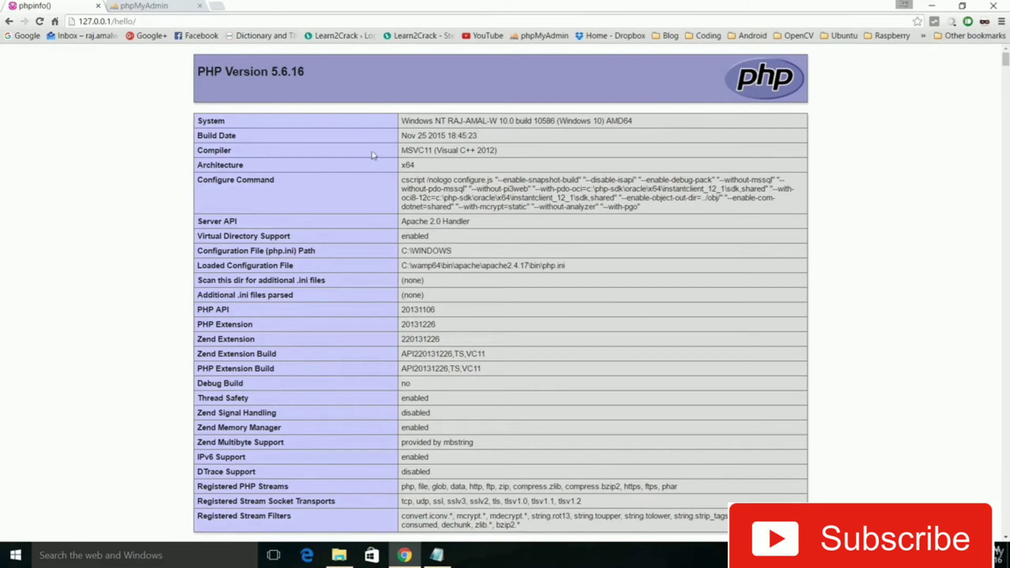
# Examine the PHP information page served from the hello project, and minimize the browser
pyautogui.scroll(-5, 377, 159)
pyautogui.scroll(-20, 377, 159)
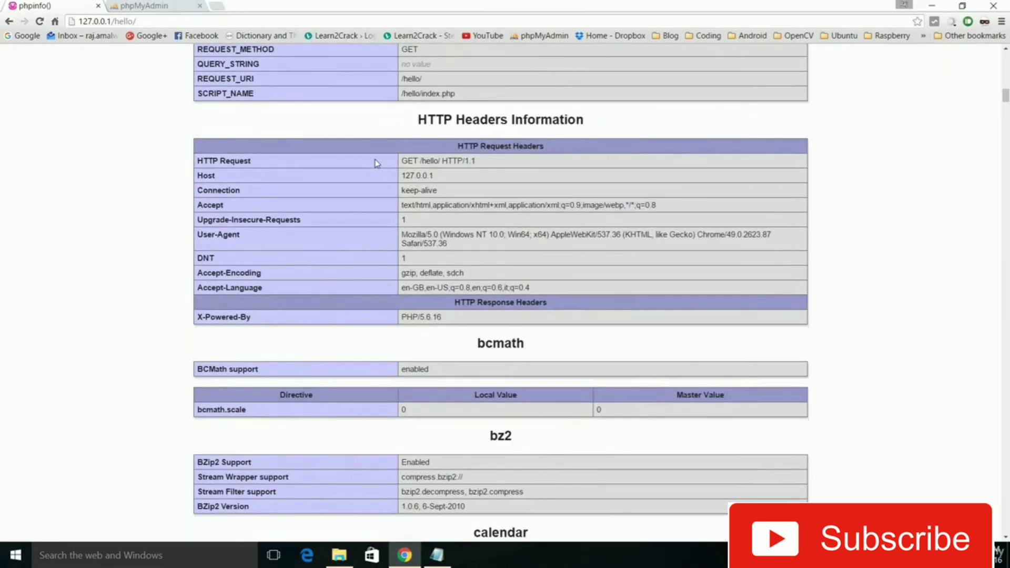
pyautogui.scroll(-6, 377, 163)
pyautogui.scroll(18, 377, 163)
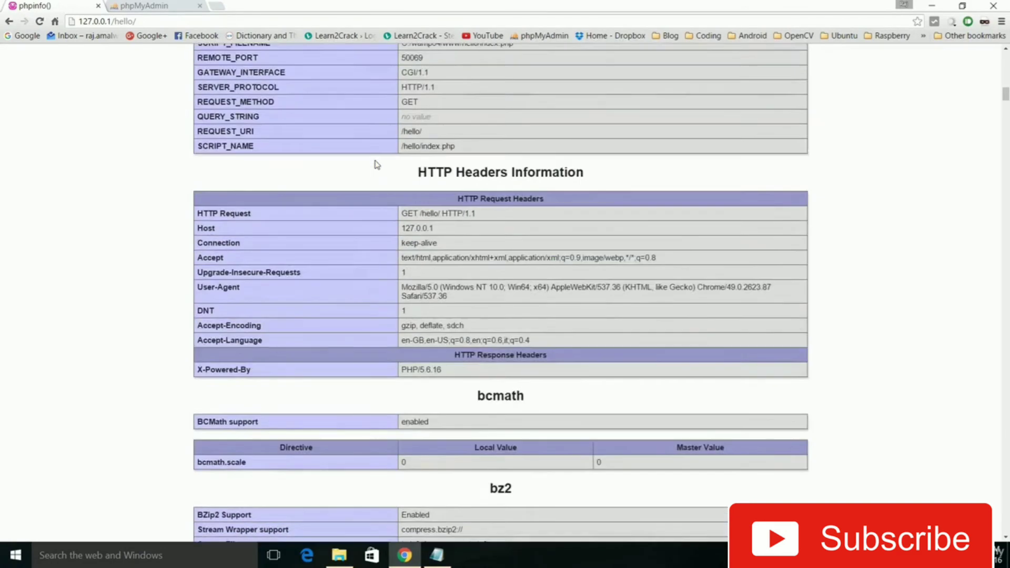
pyautogui.click(932, 5)
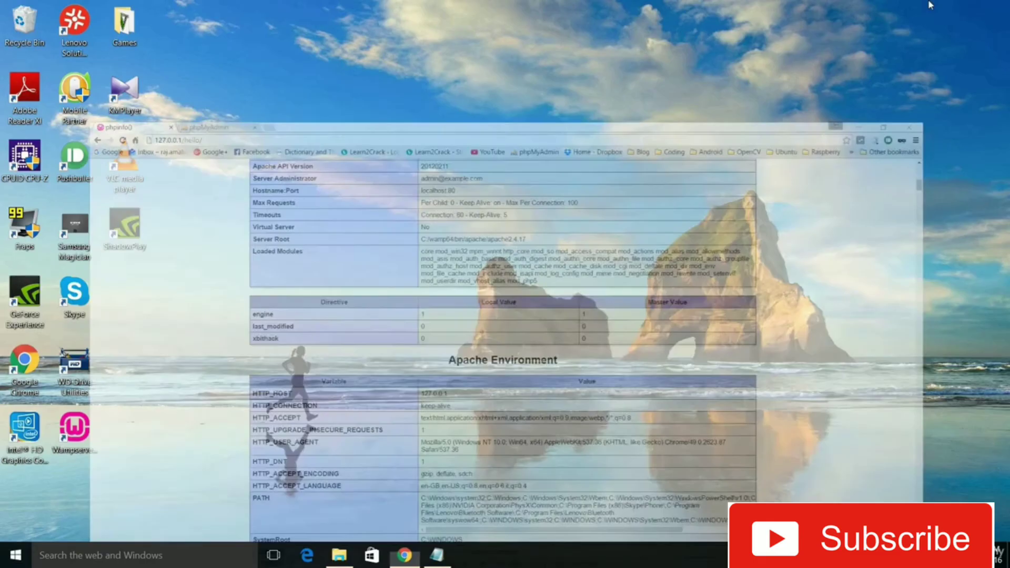